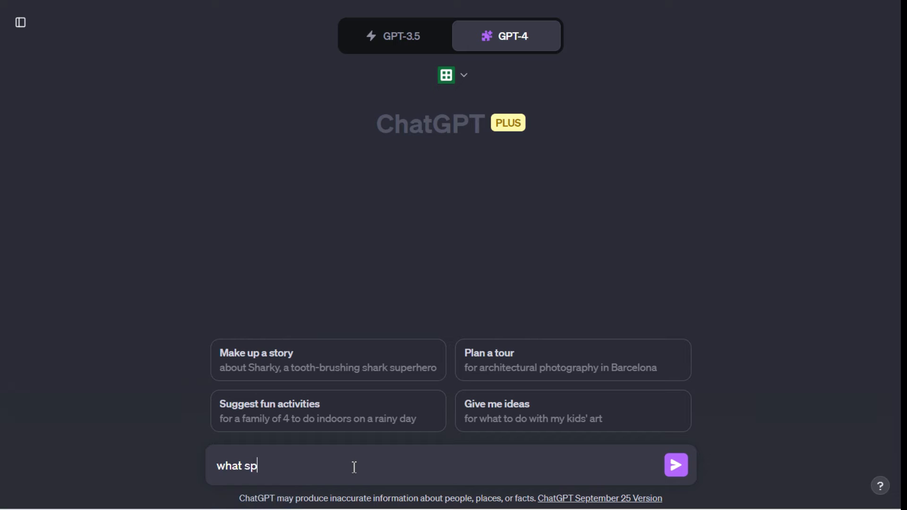
# Ask ChatGPT which spreadsheets or templates it can help create
pyautogui.write('or templates can you help me create?')
pyautogui.press('Return')
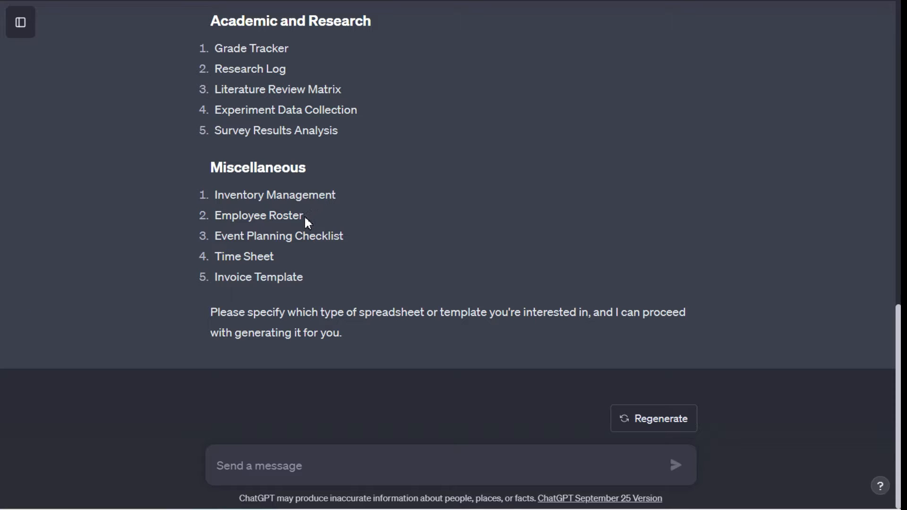
# Review the suggested template categories and send the request "Create a budget tracker for me."
pyautogui.scroll(3, 390, 242)
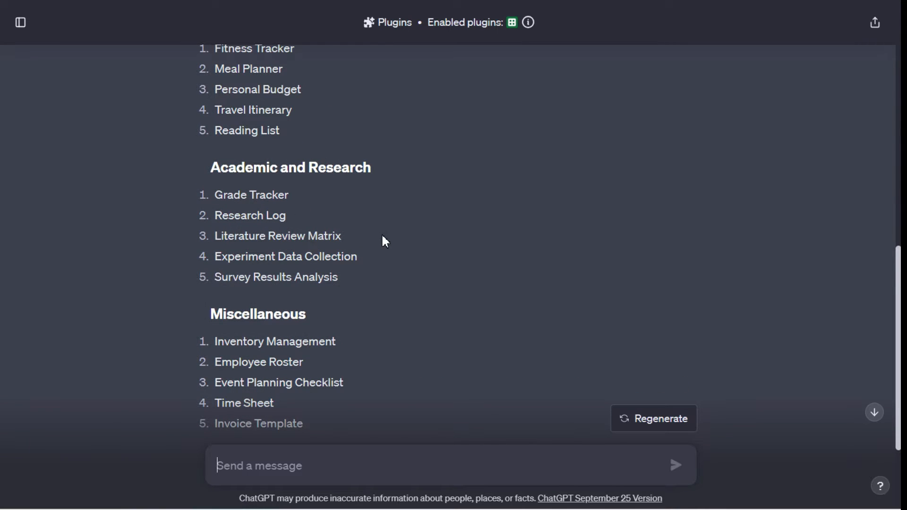
pyautogui.scroll(5, 387, 242)
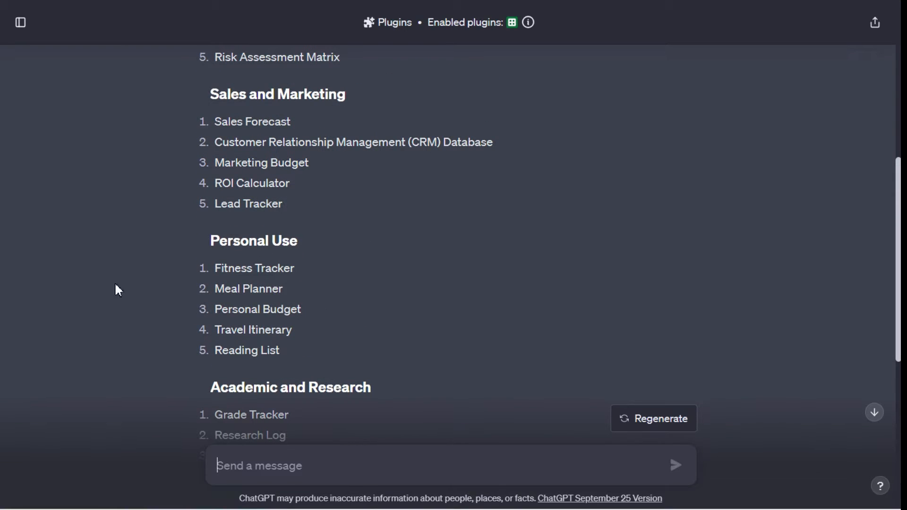
pyautogui.scroll(2, 328, 286)
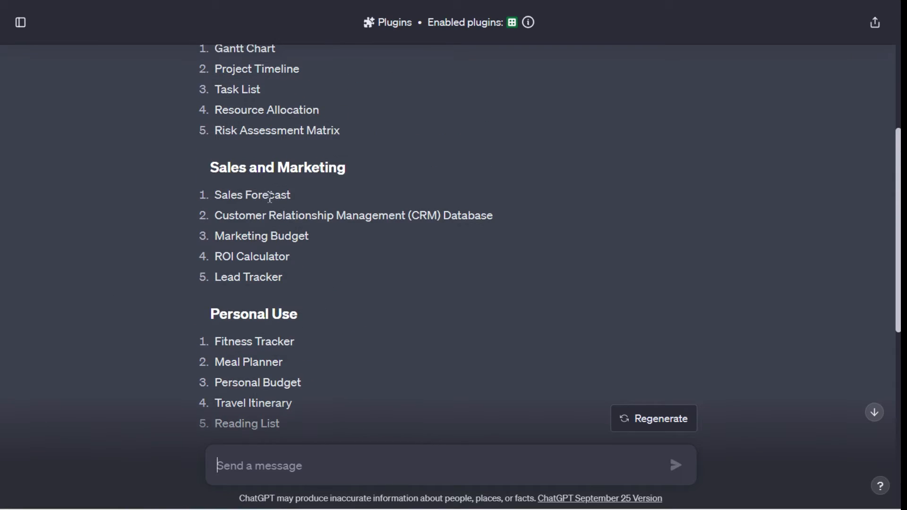
pyautogui.scroll(2, 305, 242)
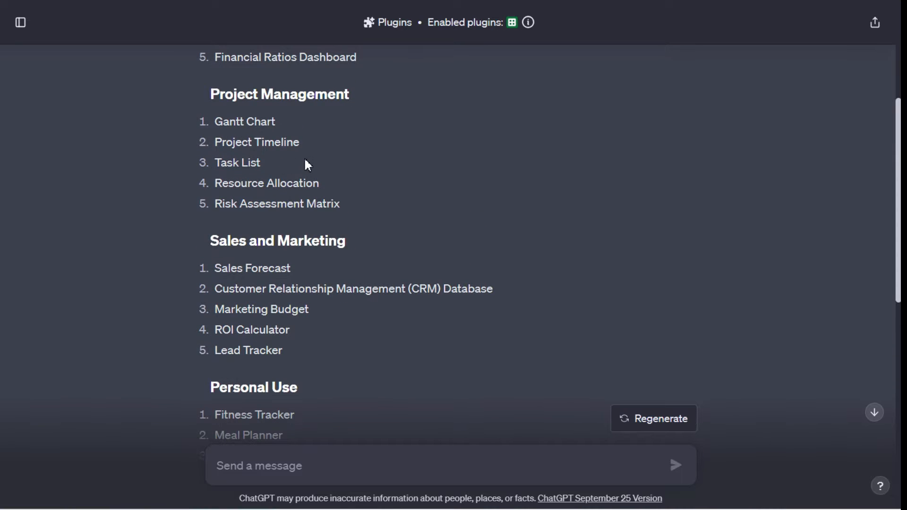
pyautogui.scroll(4, 290, 155)
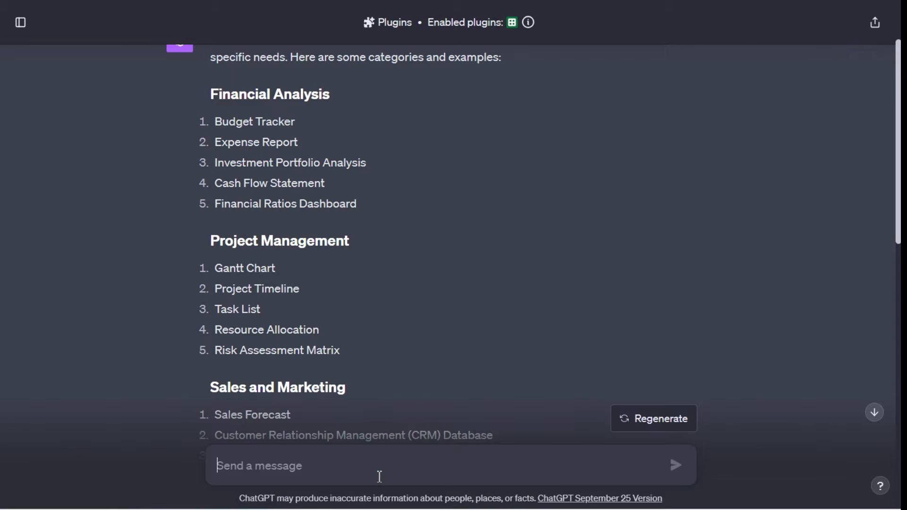
pyautogui.write('Create a budget tracker for me.')
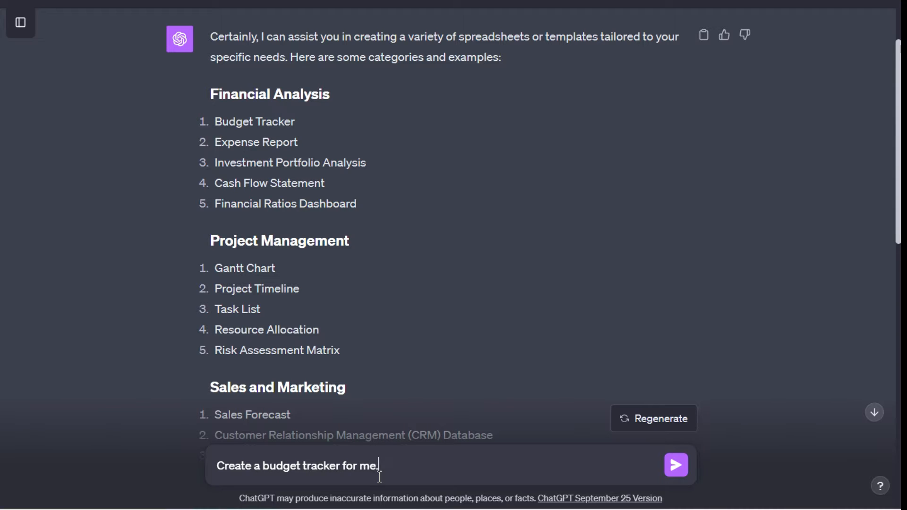
pyautogui.press('Return')
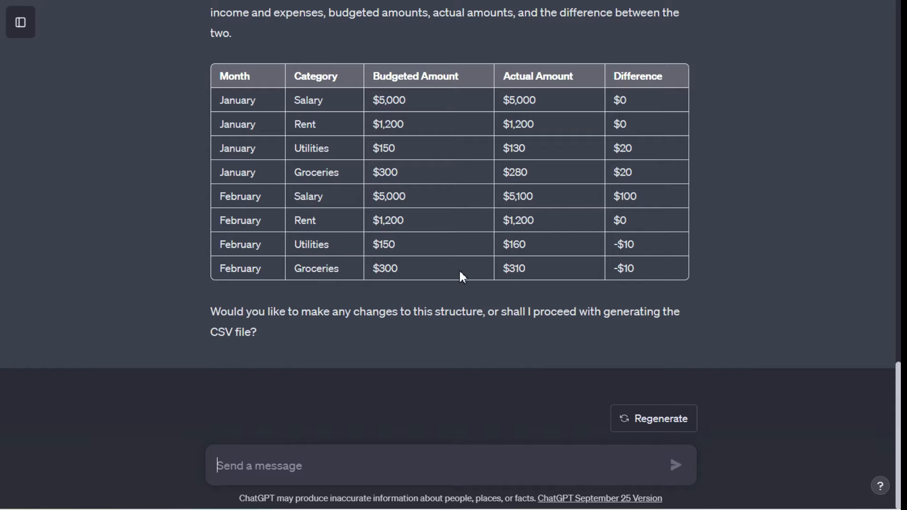
# Review the proposed budget table and reply "yes, please proceed" to have the CSV file generated
pyautogui.scroll(2, 456, 223)
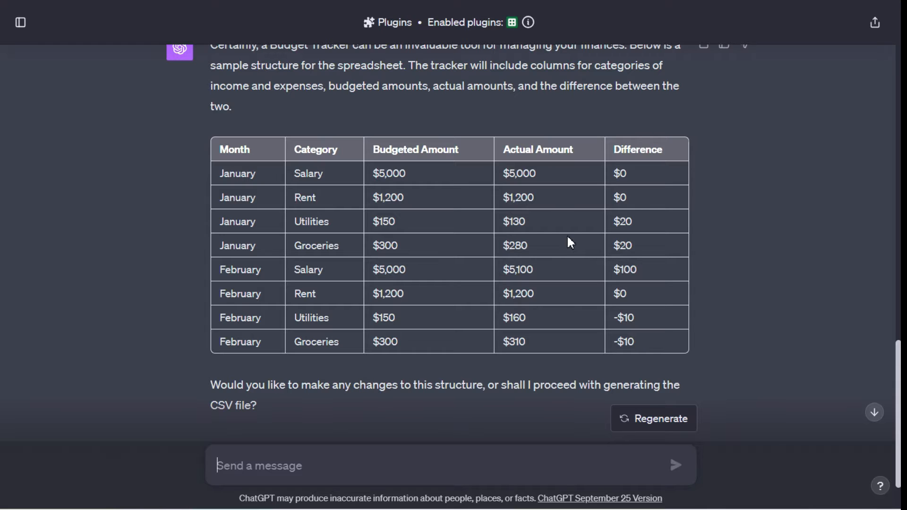
pyautogui.scroll(-2, 567, 236)
pyautogui.click(401, 463)
pyautogui.write('yes, please proceed')
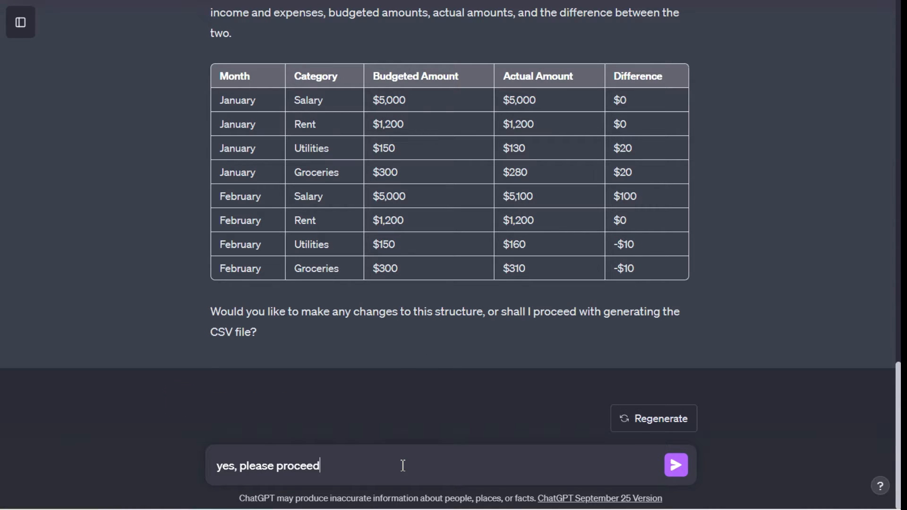
pyautogui.press('Return')
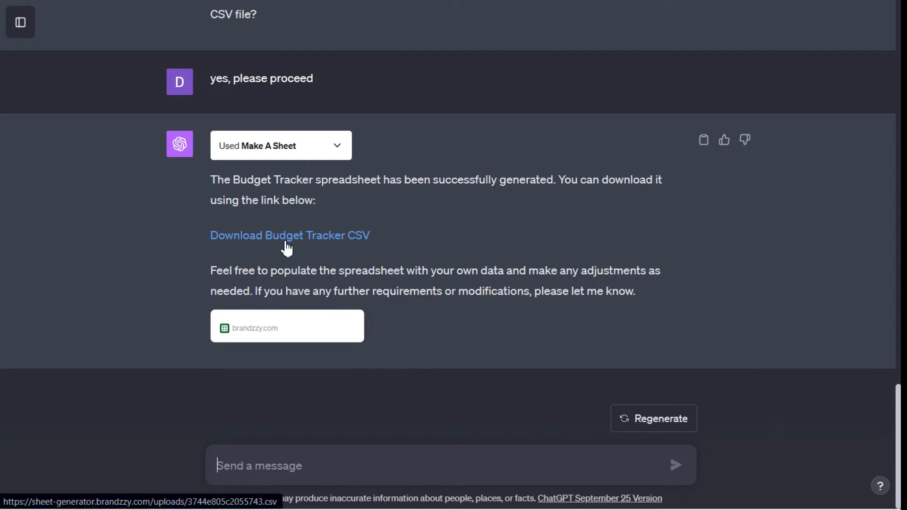
# Download the Budget Tracker CSV, open it full-screen in Excel and check its Difference cells for formulas
pyautogui.click(334, 239)
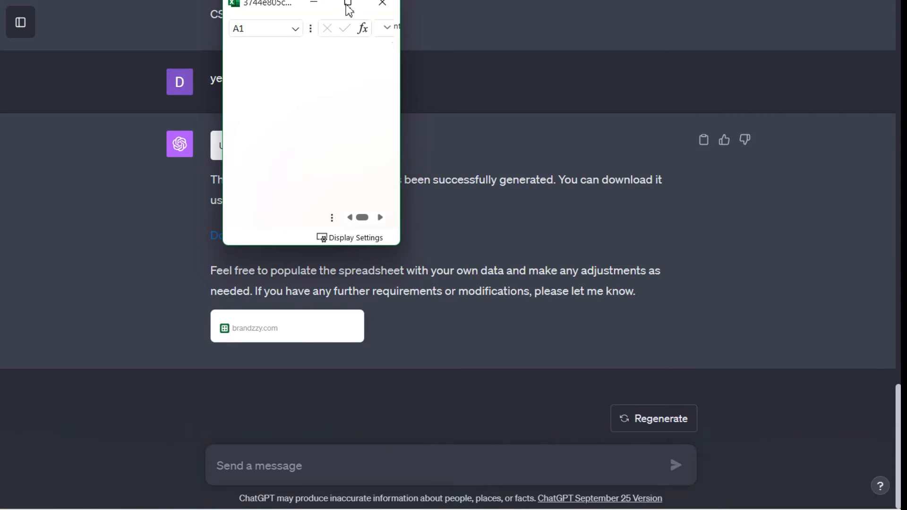
pyautogui.click(346, 3)
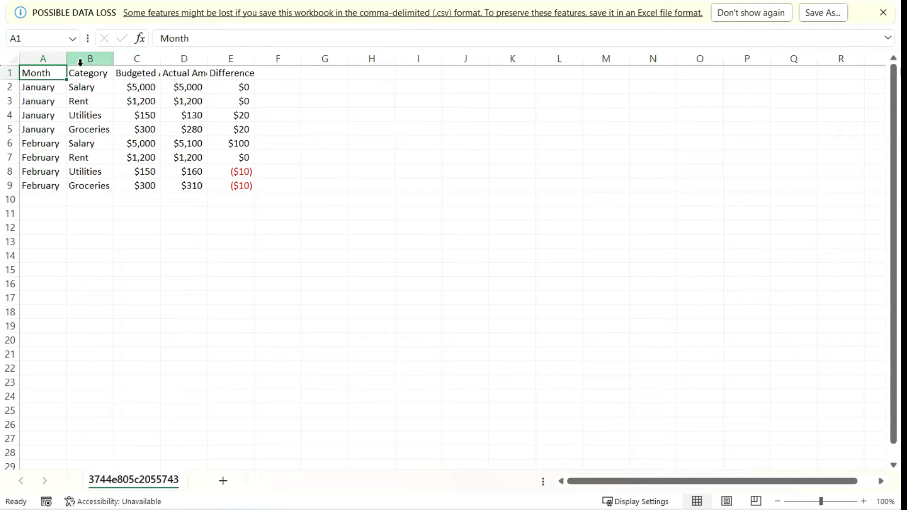
pyautogui.click(240, 91)
pyautogui.click(233, 102)
pyautogui.click(234, 126)
pyautogui.click(235, 144)
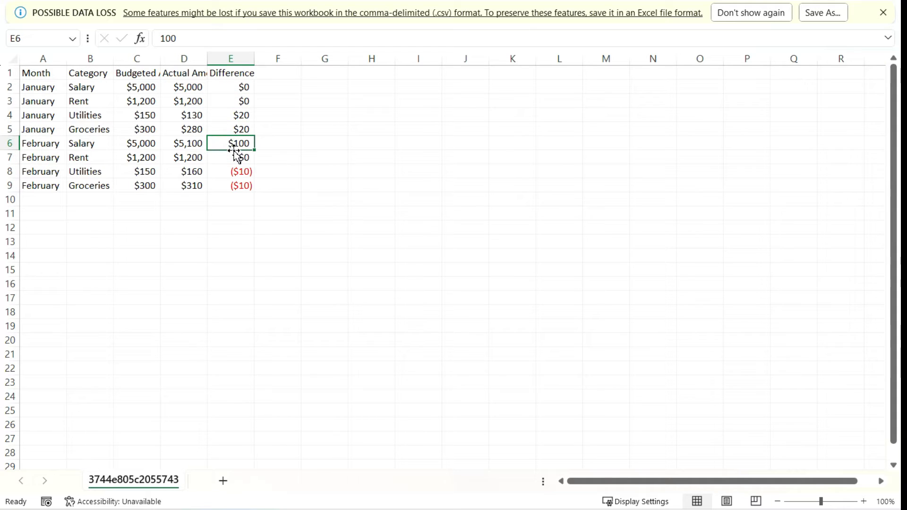
# Auto-fit the Actual Amount and Budgeted Amount columns to their contents and dismiss the possible data loss notice
pyautogui.doubleClick(207, 59)
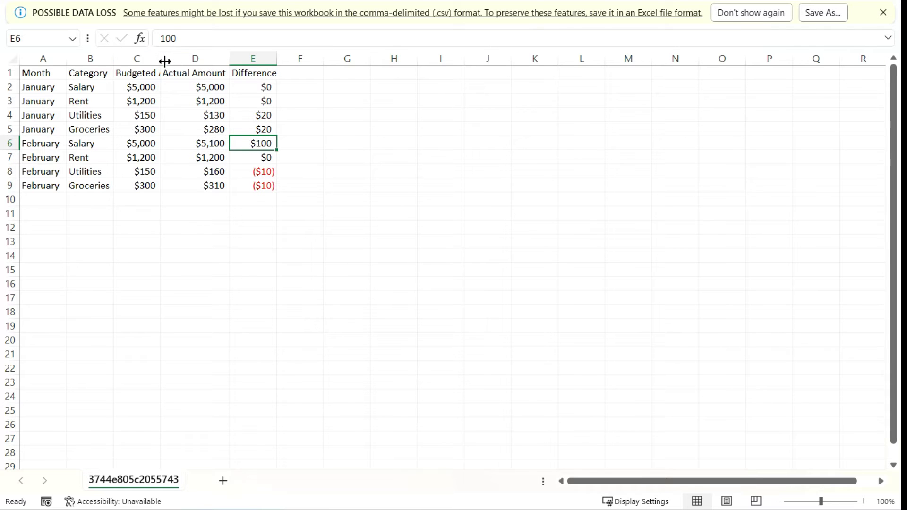
pyautogui.doubleClick(161, 58)
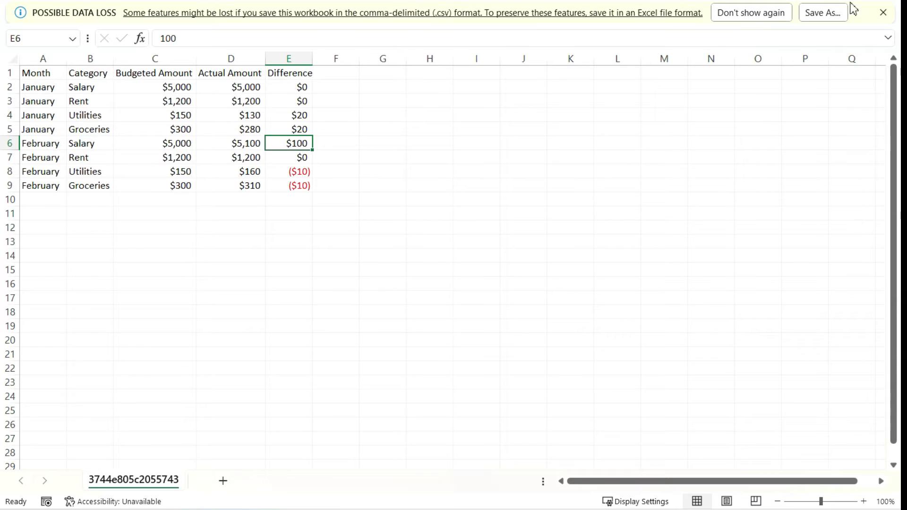
pyautogui.click(884, 12)
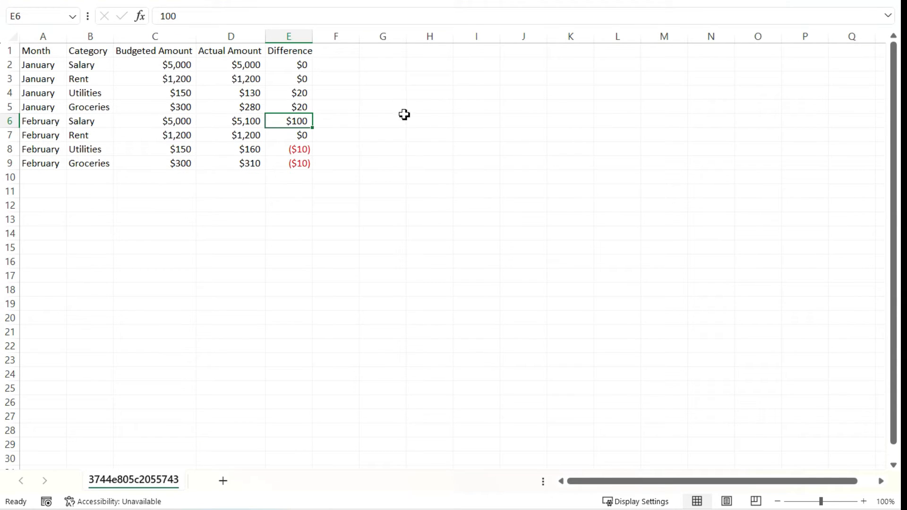
# Examine the Difference cells E2, E3, E4 and E6 to see whether they hold formulas or fixed values
pyautogui.click(303, 66)
pyautogui.click(298, 81)
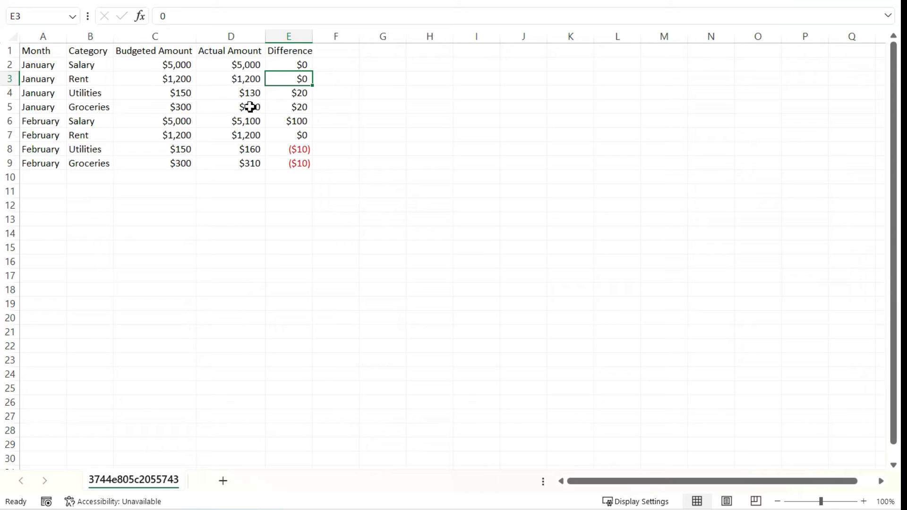
pyautogui.click(296, 120)
pyautogui.click(297, 94)
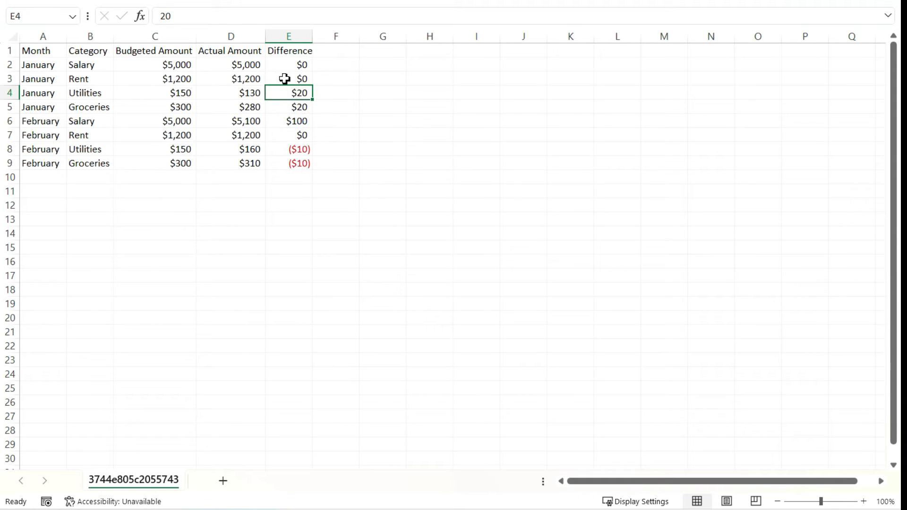
pyautogui.click(284, 78)
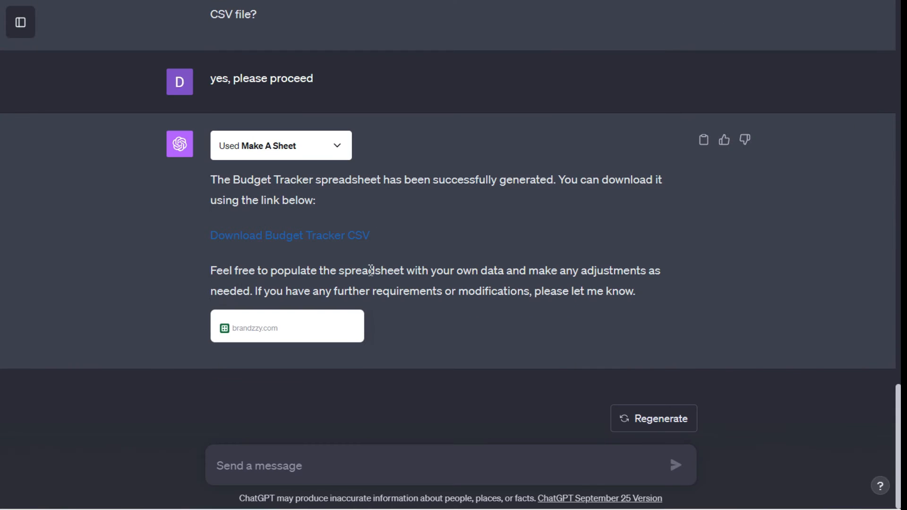
# Switch back to ChatGPT and ask "can you add the formulas to this spreadsheet?"
pyautogui.click(438, 465)
pyautogui.write('can you add ')
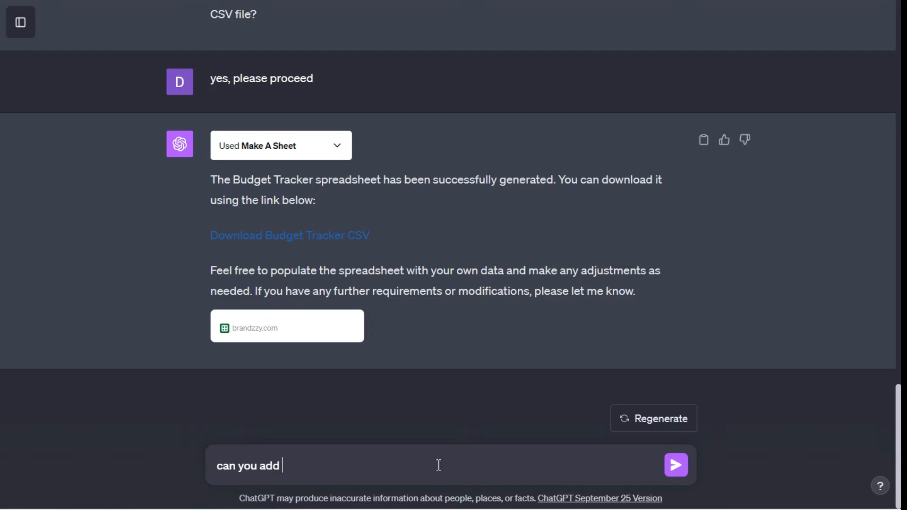
pyautogui.write('the formula to this s')
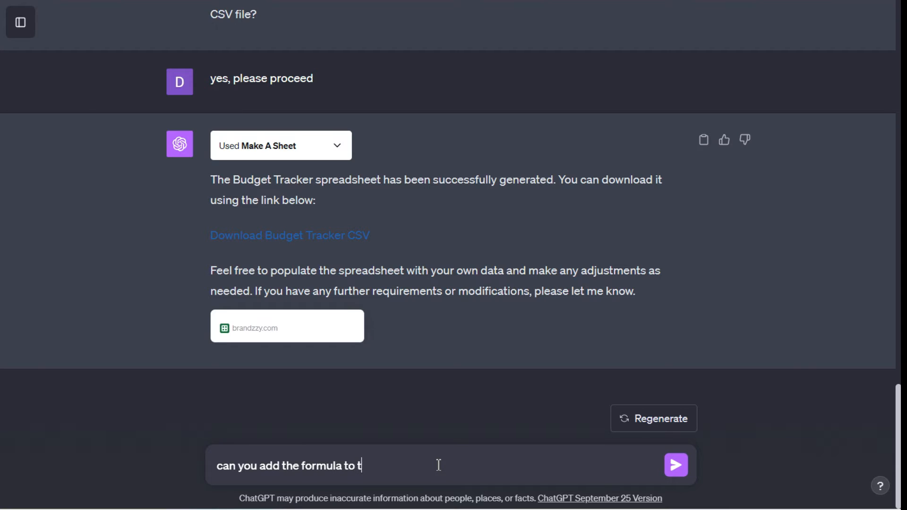
pyautogui.write('p')
pyautogui.press('BackSpace')
pyautogui.press('BackSpace')
pyautogui.press('BackSpace')
pyautogui.press('BackSpace')
pyautogui.press('BackSpace')
pyautogui.press('BackSpace')
pyautogui.press('BackSpace')
pyautogui.press('BackSpace')
pyautogui.press('BackSpace')
pyautogui.press('BackSpace')
pyautogui.press('BackSpace')
pyautogui.write('s to this spreadsheet?')
pyautogui.press('Return')
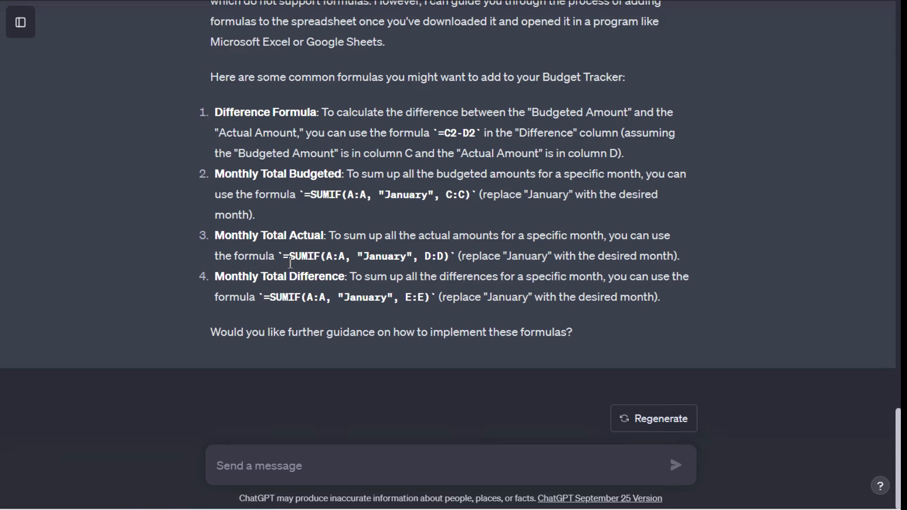
# Start a new chat with GPT-3.5 and ask "can you create a budget spreadsheet for me in excel?"
pyautogui.scroll(20, 406, 198)
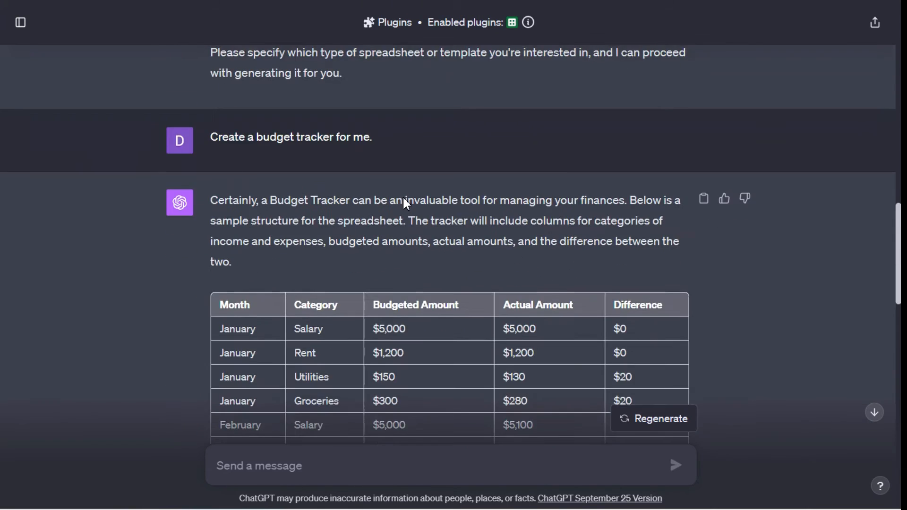
pyautogui.scroll(10, 405, 198)
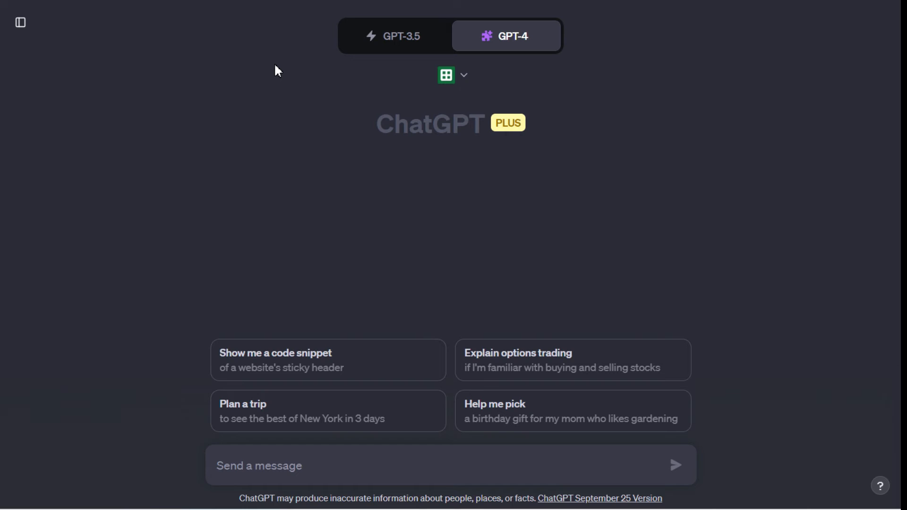
pyautogui.click(386, 44)
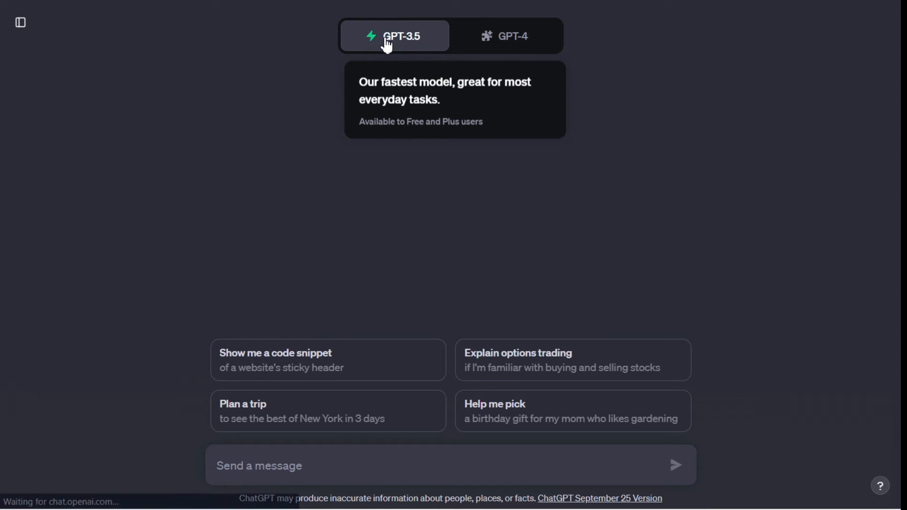
pyautogui.click(373, 453)
pyautogui.write('can you create a budg')
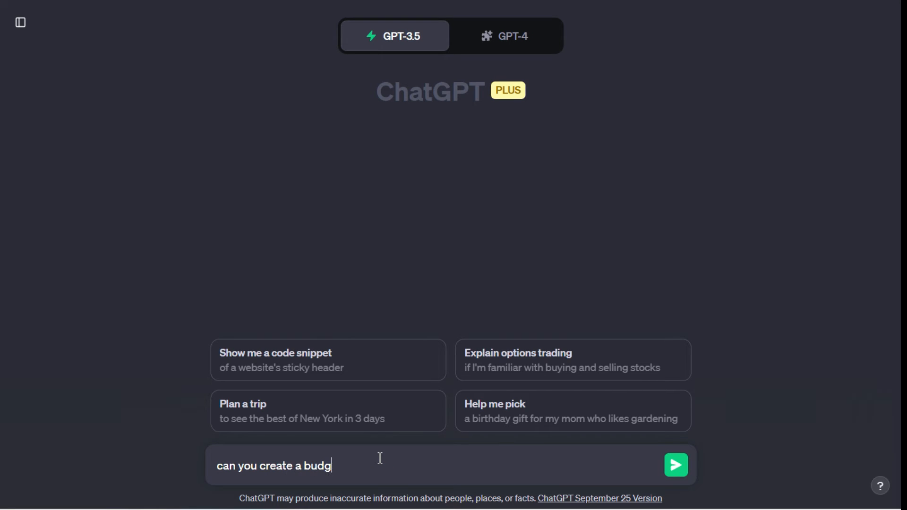
pyautogui.write('et spreadsheet for me in excel?')
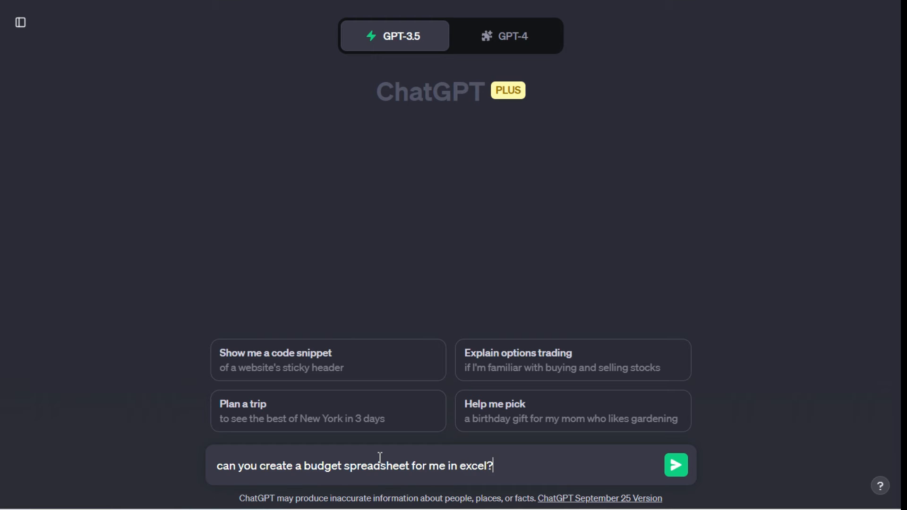
pyautogui.press('Return')
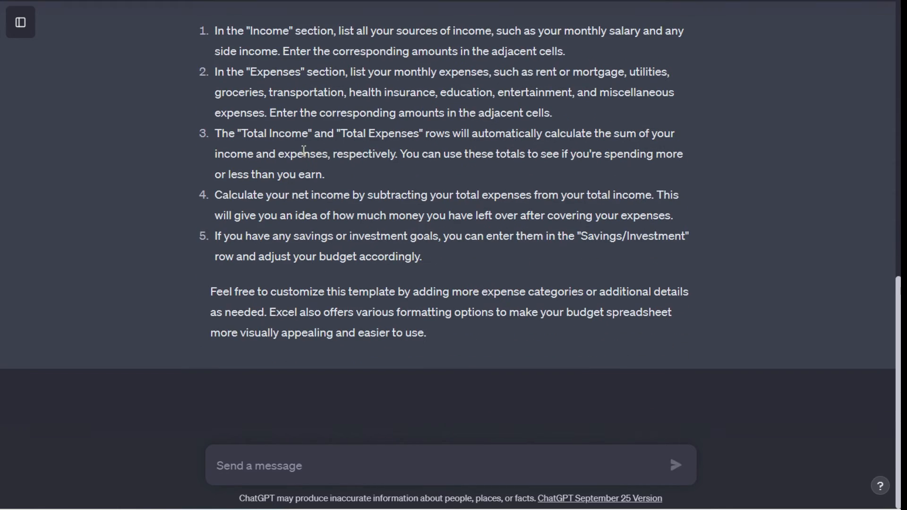
# Copy the Monthly Budget Spreadsheet code block from the answer and paste it into the Excel sheet starting at cell A13
pyautogui.scroll(10, 312, 148)
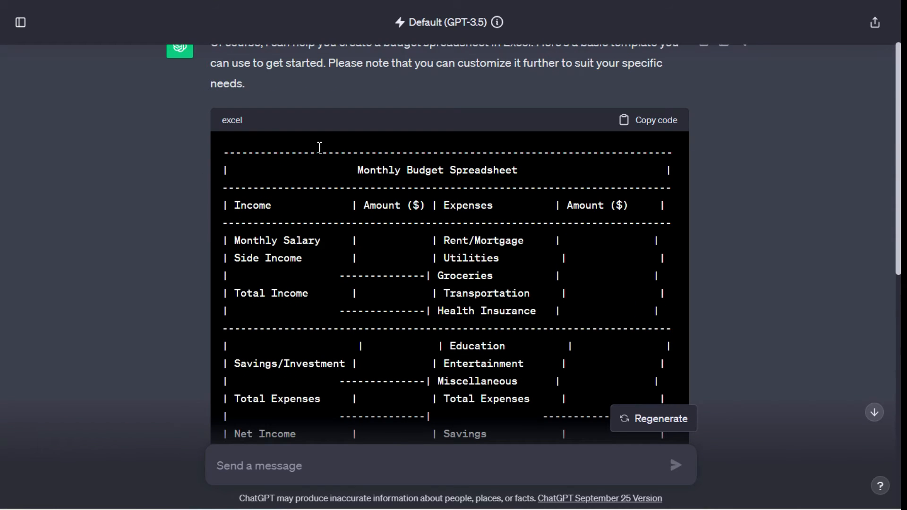
pyautogui.scroll(2, 493, 204)
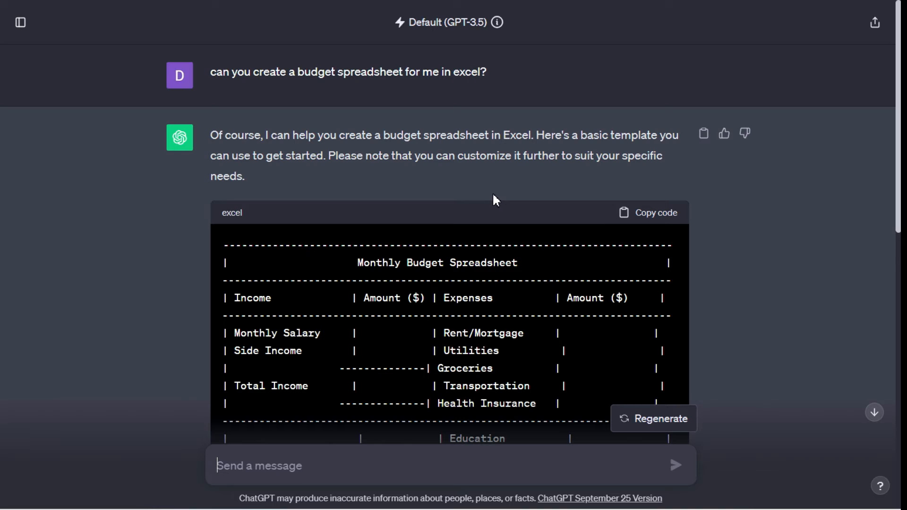
pyautogui.click(665, 219)
pyautogui.scroll(-2, 704, 227)
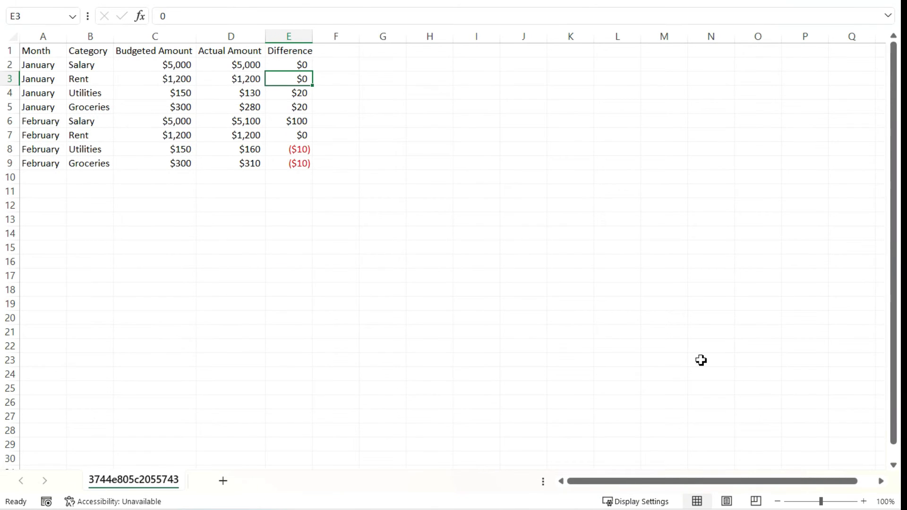
pyautogui.click(45, 219)
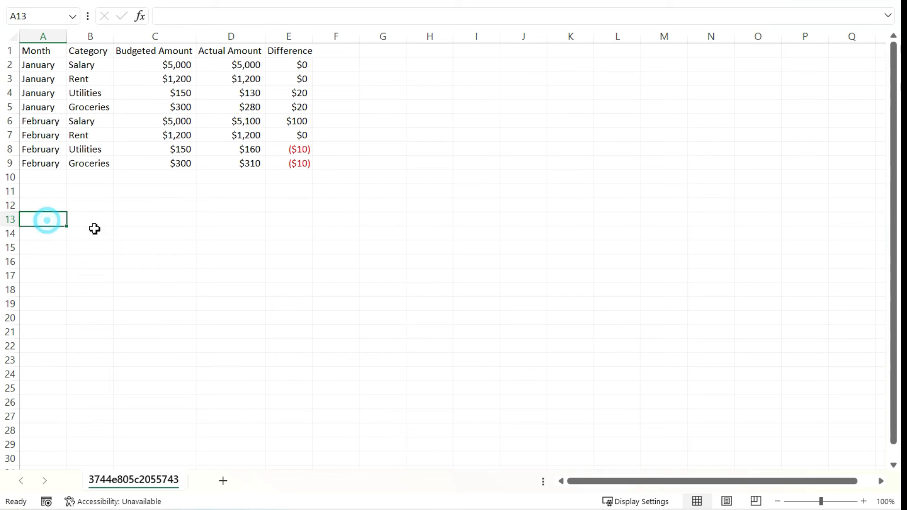
pyautogui.hotkey('ctrl', 'v')
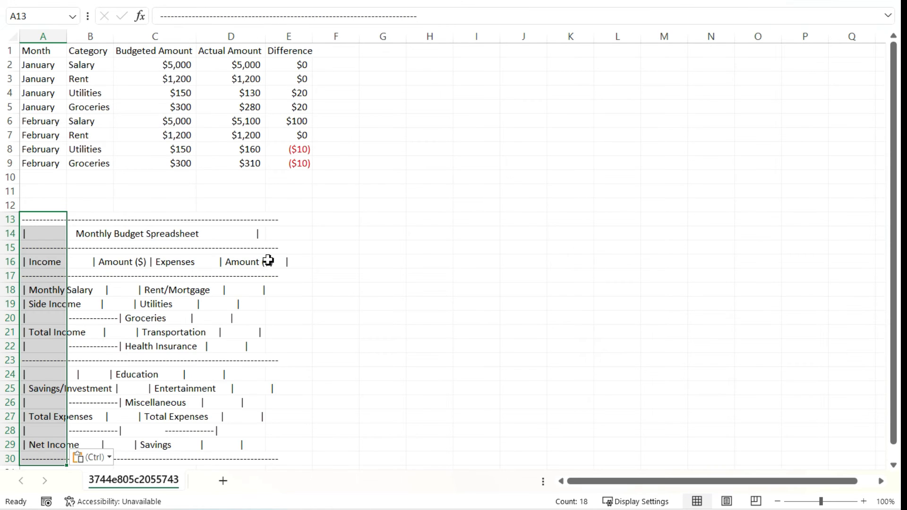
pyautogui.scroll(-3, 230, 259)
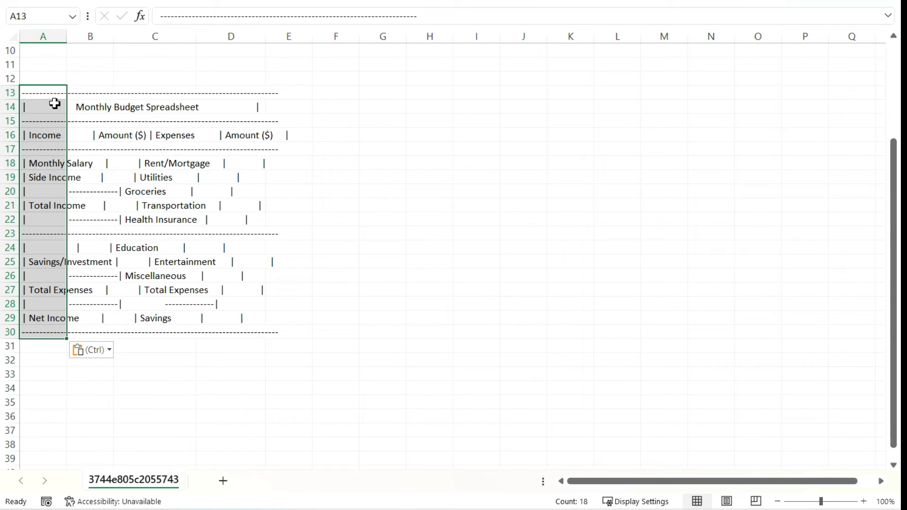
# Clear the pasted Monthly Budget Spreadsheet template from cells A13:F31
pyautogui.moveTo(43, 93); pyautogui.dragTo(329, 350)
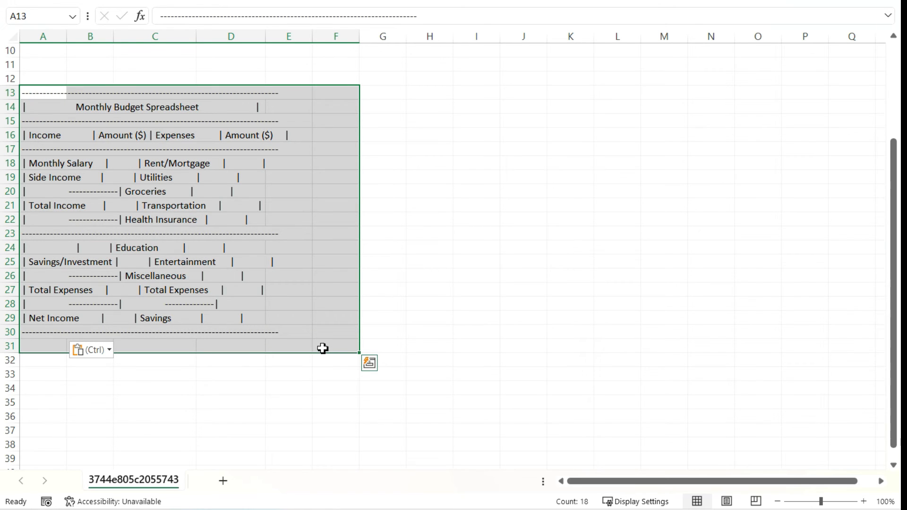
pyautogui.press('Delete')
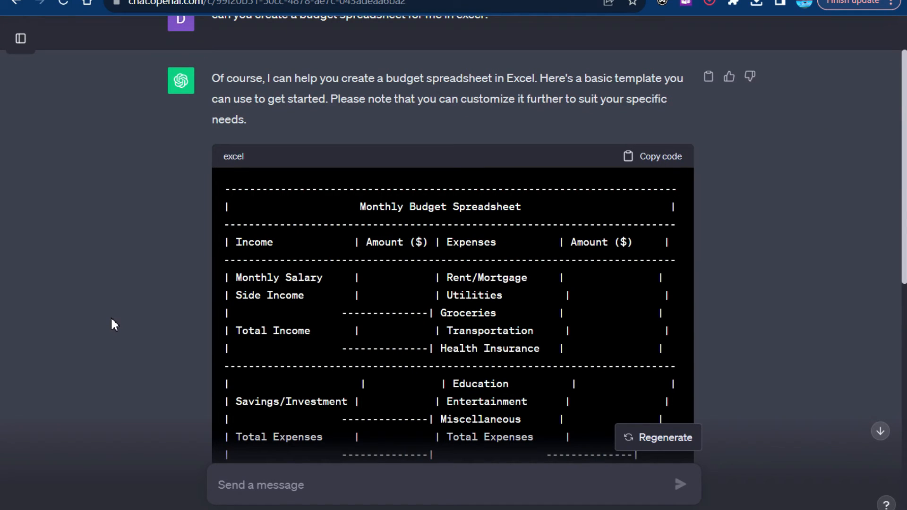
# Switch back to ChatGPT and ask "can you create this in a csv format" in the same GPT-3.5 chat
pyautogui.click(313, 483)
pyautogui.write('can you ')
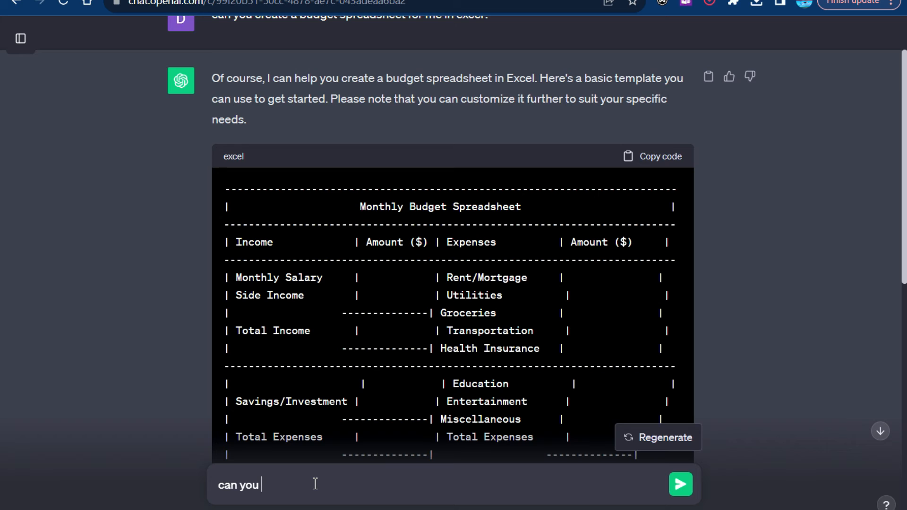
pyautogui.write('create this in a csv forma')
pyautogui.press('BackSpace')
pyautogui.press('BackSpace')
pyautogui.press('BackSpace')
pyautogui.press('BackSpace')
pyautogui.write('orma')
pyautogui.press('Return')
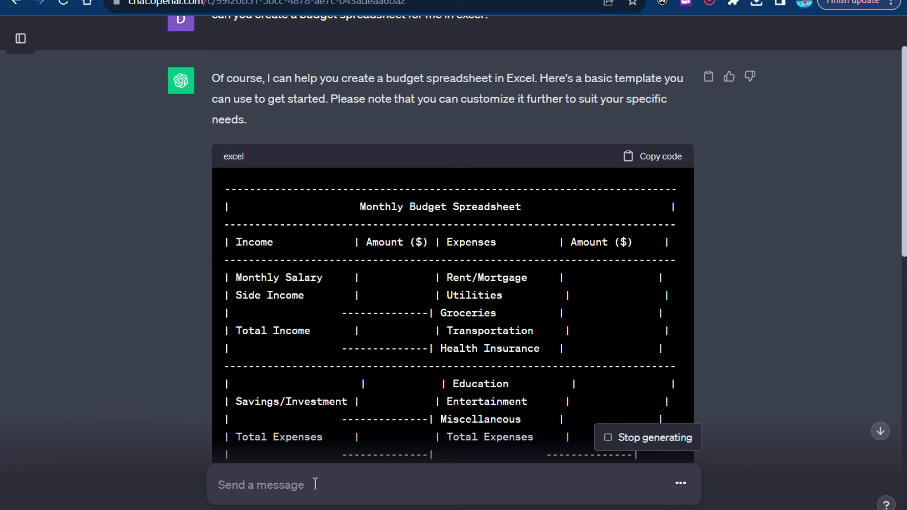
# Copy the CSV code block from ChatGPT's answer and paste it into the Excel sheet starting at cell A13
pyautogui.scroll(-6, 749, 327)
pyautogui.scroll(-15, 748, 327)
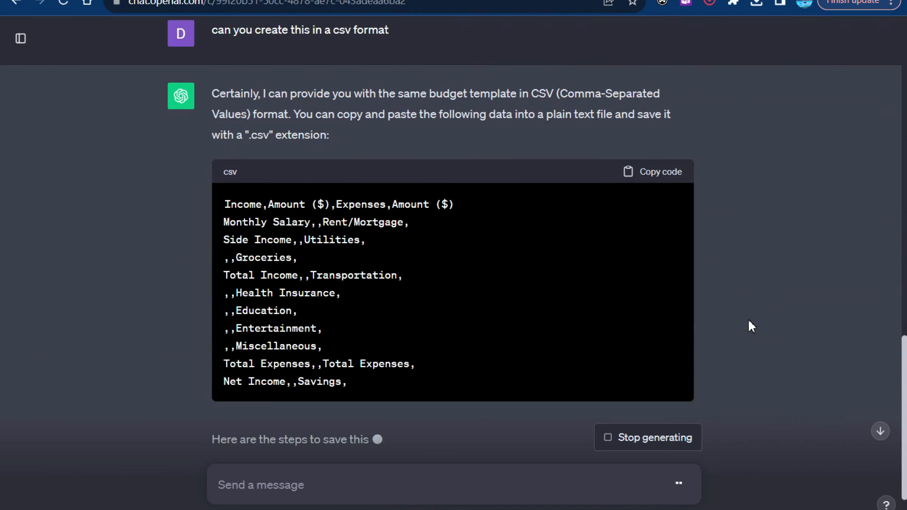
pyautogui.scroll(-4, 746, 306)
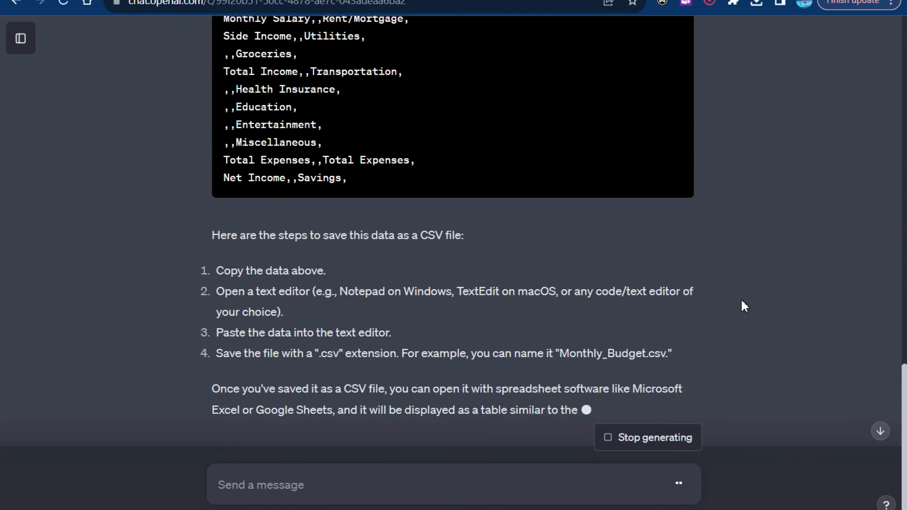
pyautogui.scroll(5, 617, 281)
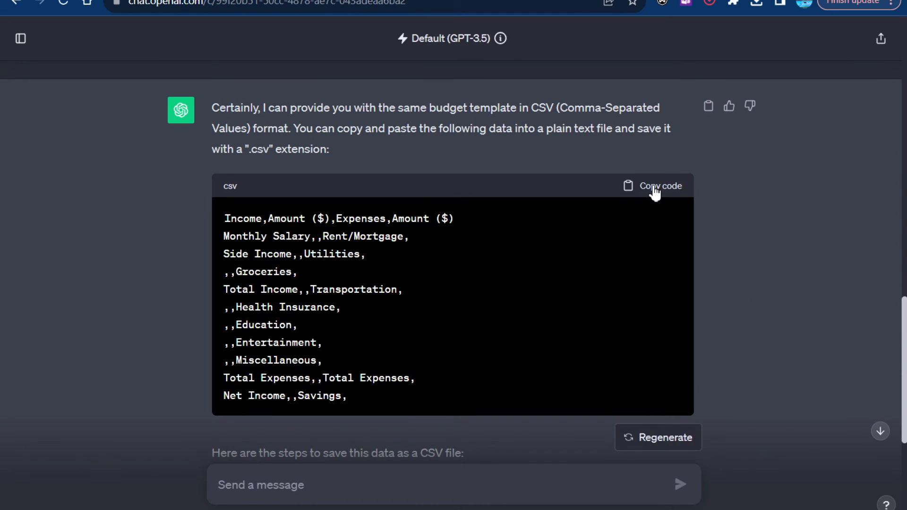
pyautogui.click(656, 192)
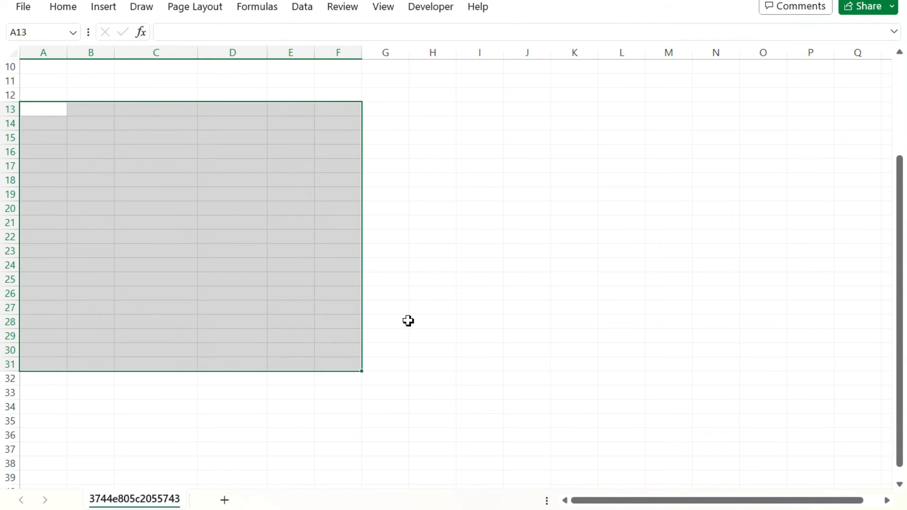
pyautogui.click(57, 110)
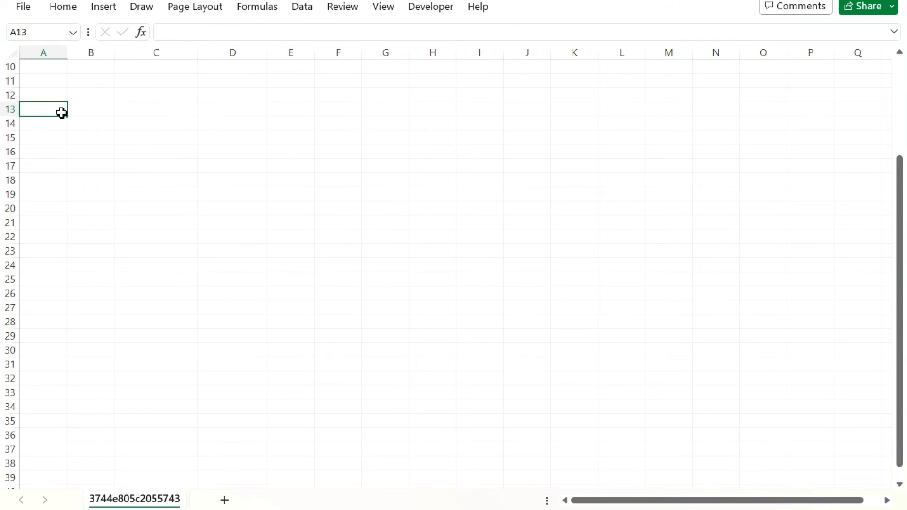
pyautogui.hotkey('ctrl', 'v')
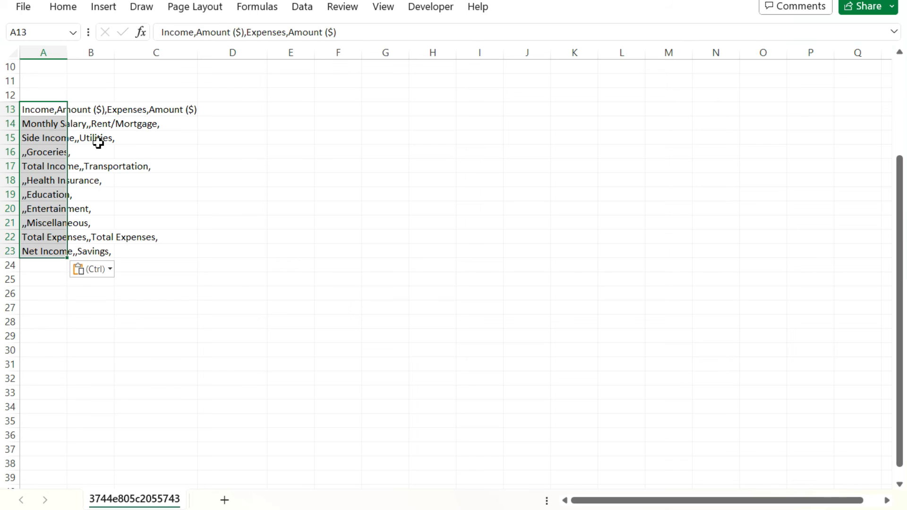
# Split the pasted data in A13:A23 with Text to Columns as Delimited, using only Comma as the delimiter and keeping the General format
pyautogui.scroll(2, 131, 154)
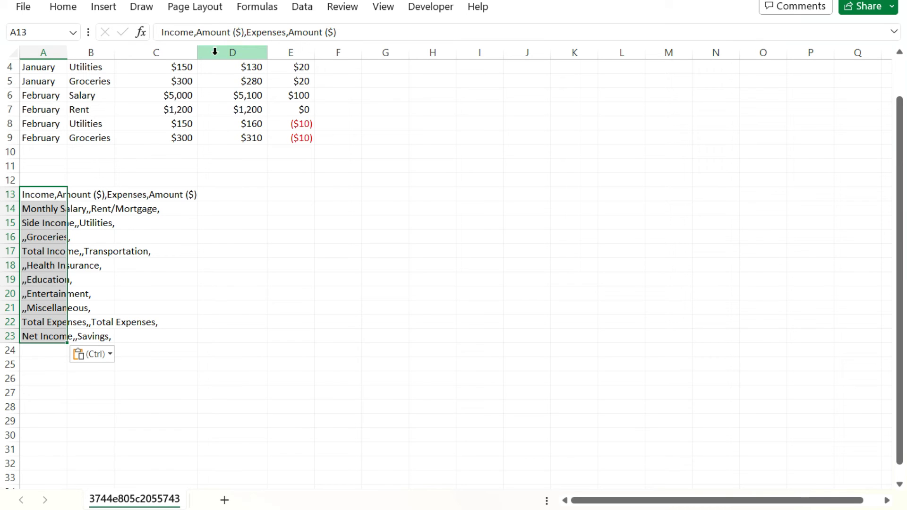
pyautogui.click(302, 8)
pyautogui.doubleClick(302, 9)
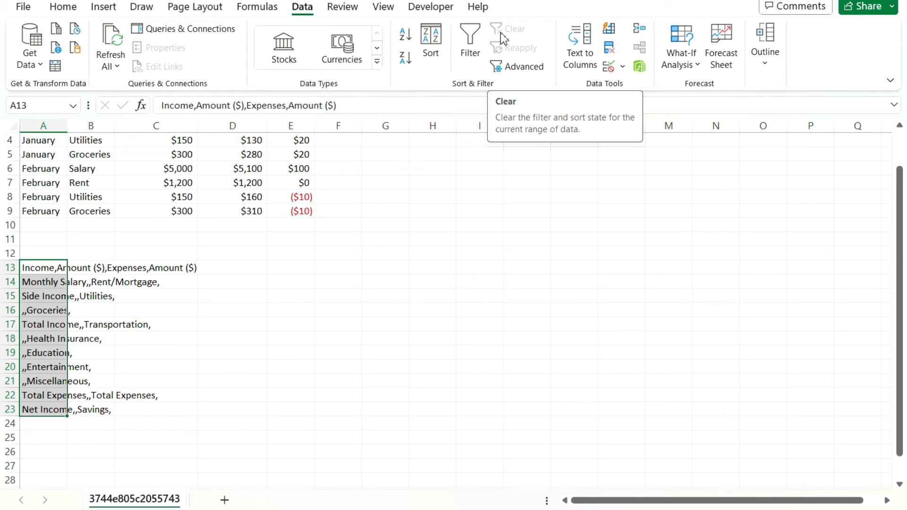
pyautogui.click(575, 37)
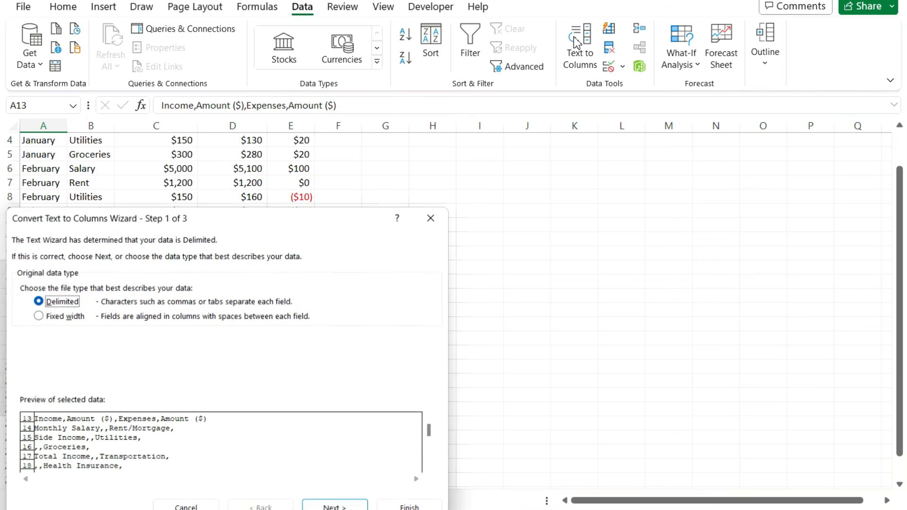
pyautogui.moveTo(99, 224); pyautogui.dragTo(316, 139)
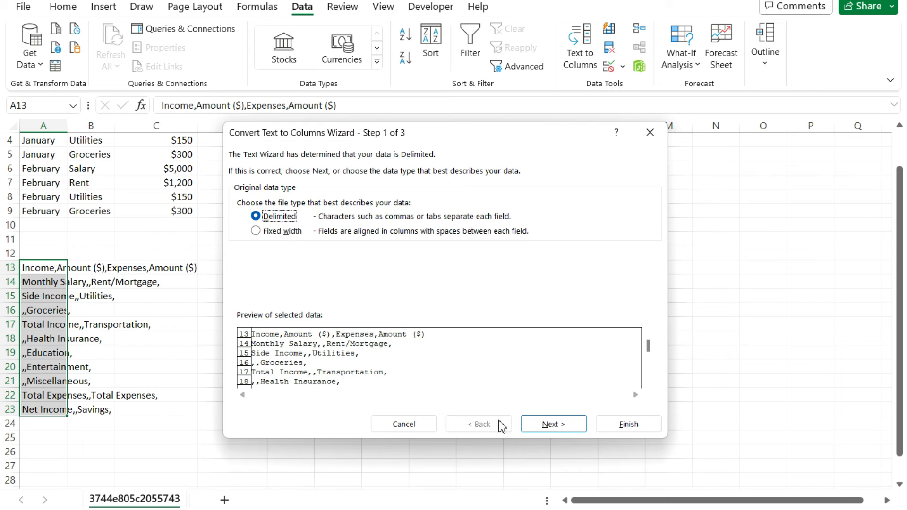
pyautogui.click(558, 426)
pyautogui.click(254, 189)
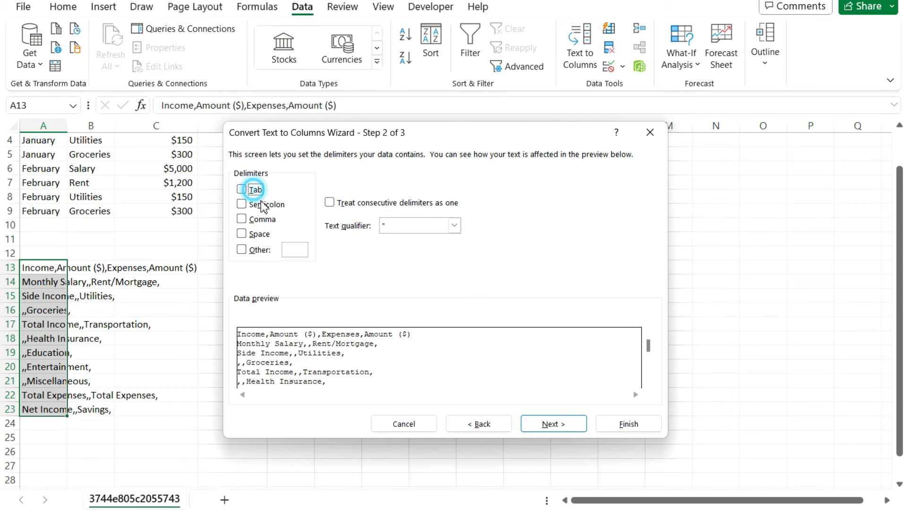
pyautogui.click(260, 219)
pyautogui.click(554, 425)
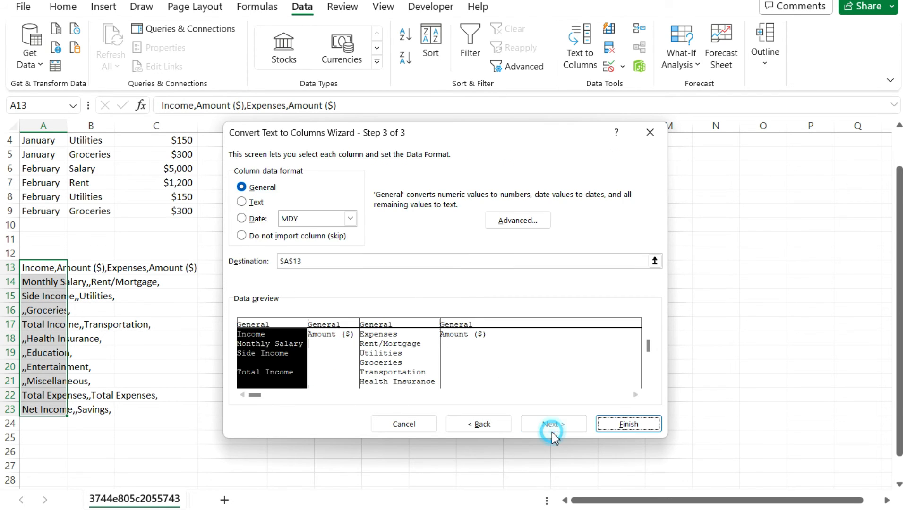
pyautogui.click(633, 425)
pyautogui.click(339, 338)
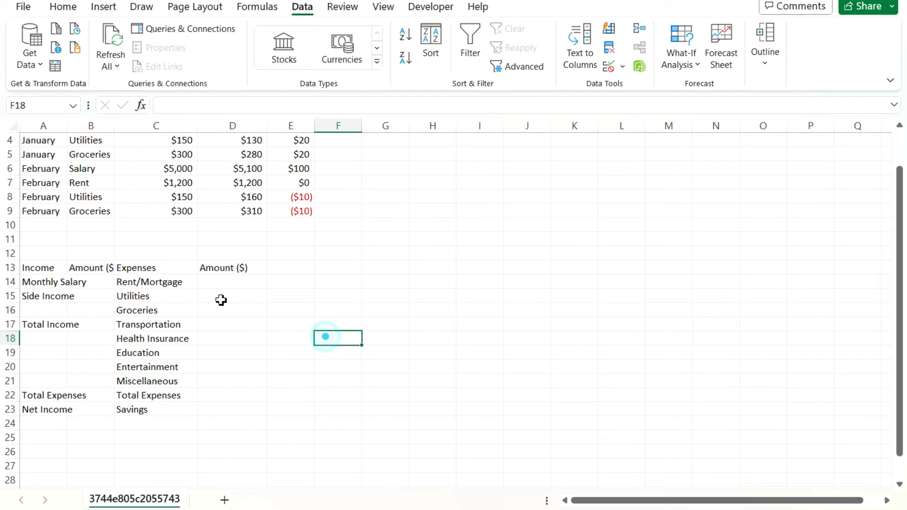
# Widen columns A and B to fit their text, and compare the plugin's budget table with the GPT-3.5 template beneath it
pyautogui.moveTo(67, 126); pyautogui.dragTo(158, 126)
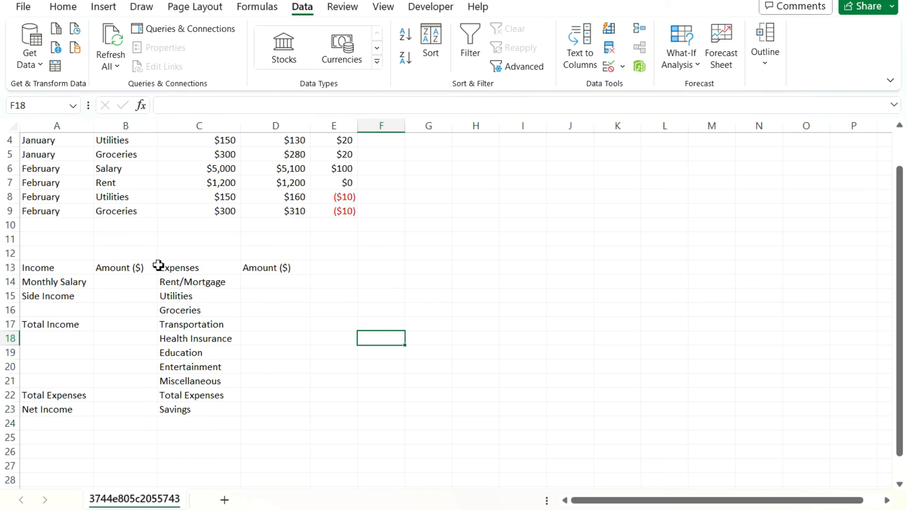
pyautogui.scroll(1, 105, 263)
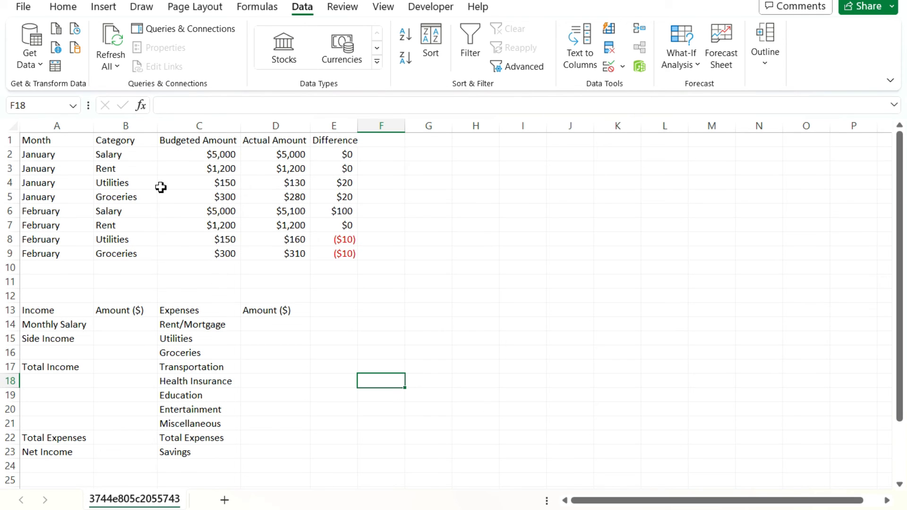
pyautogui.scroll(-2, 159, 212)
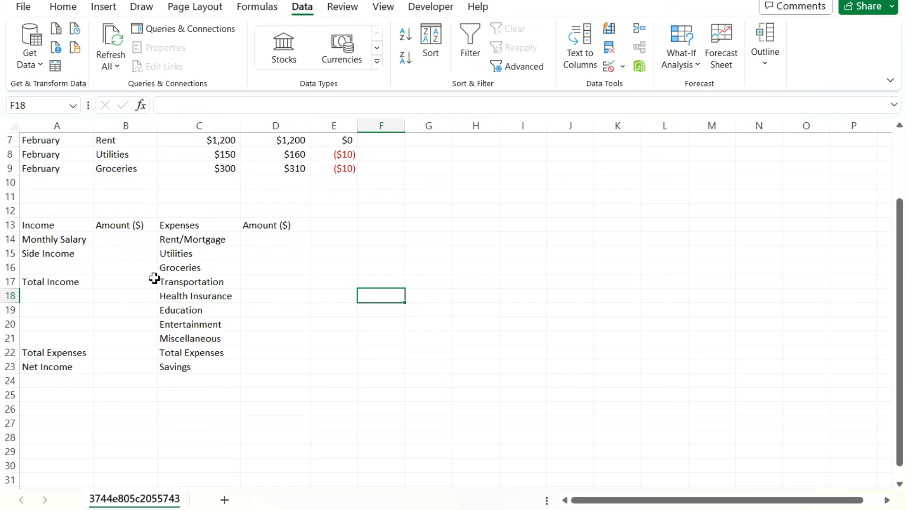
pyautogui.scroll(2, 172, 246)
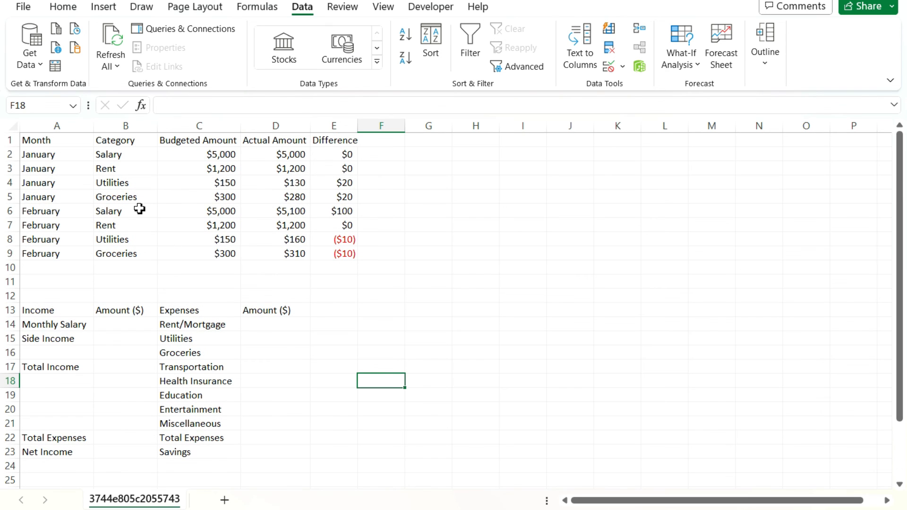